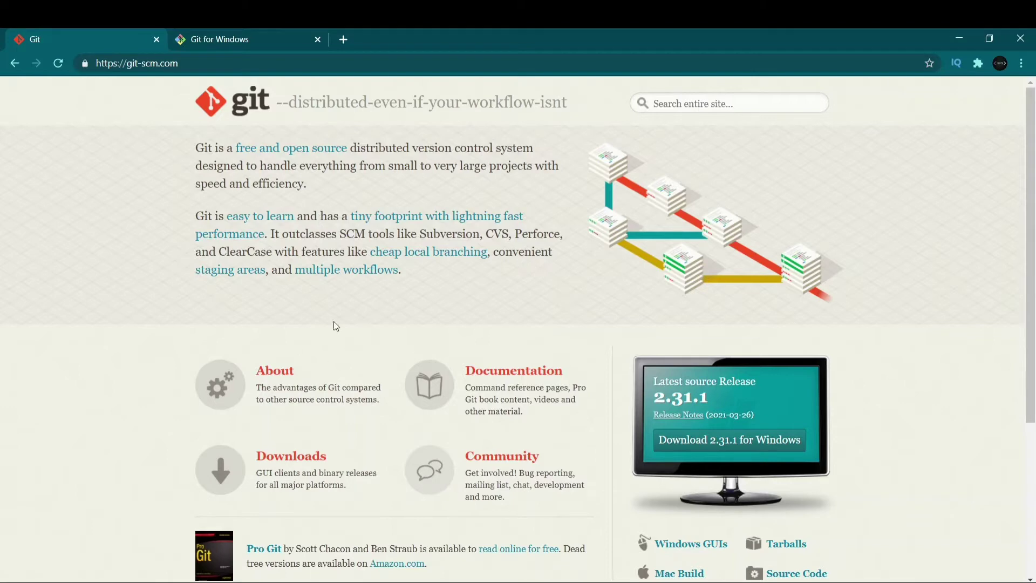
# Step: Start the Git 2.31.1 download for Windows from the git-scm.com Downloads page and cancel it
pyautogui.click(226, 63)
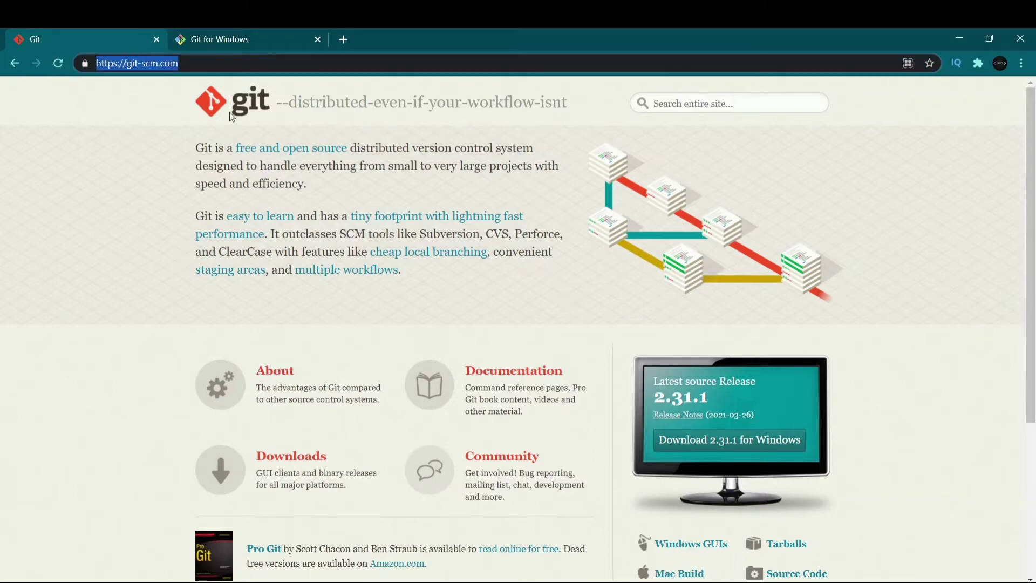
pyautogui.click(296, 455)
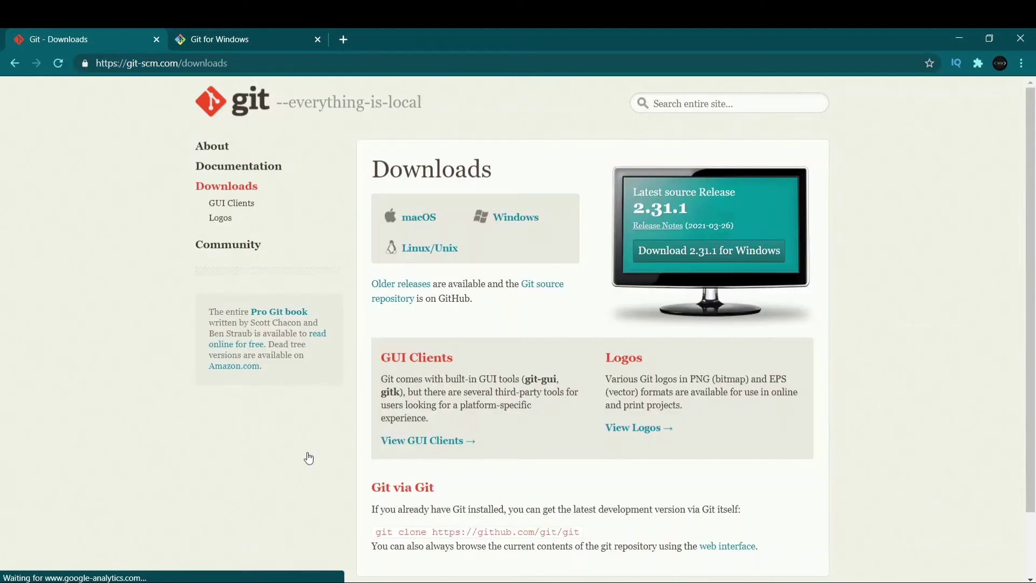
pyautogui.click(523, 225)
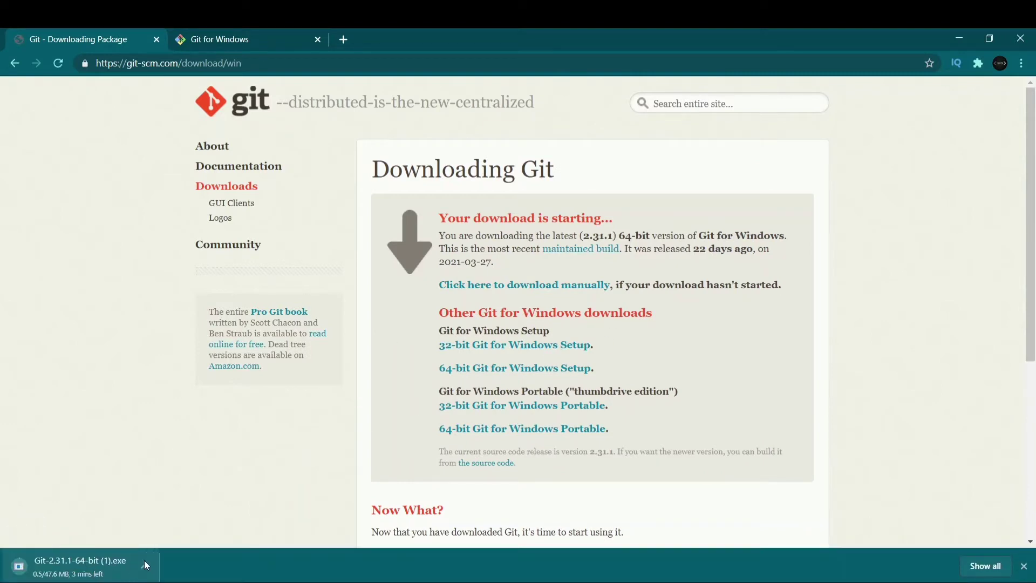
pyautogui.click(144, 564)
pyautogui.click(149, 546)
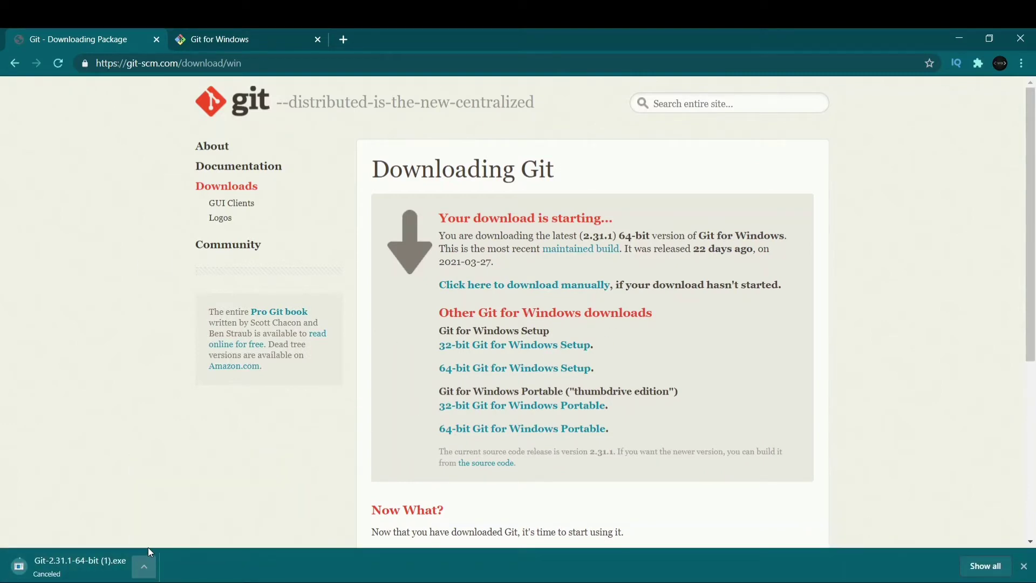
# Step: Start the installer download from the gitforwindows.org site and cancel it
pyautogui.click(197, 40)
pyautogui.click(214, 68)
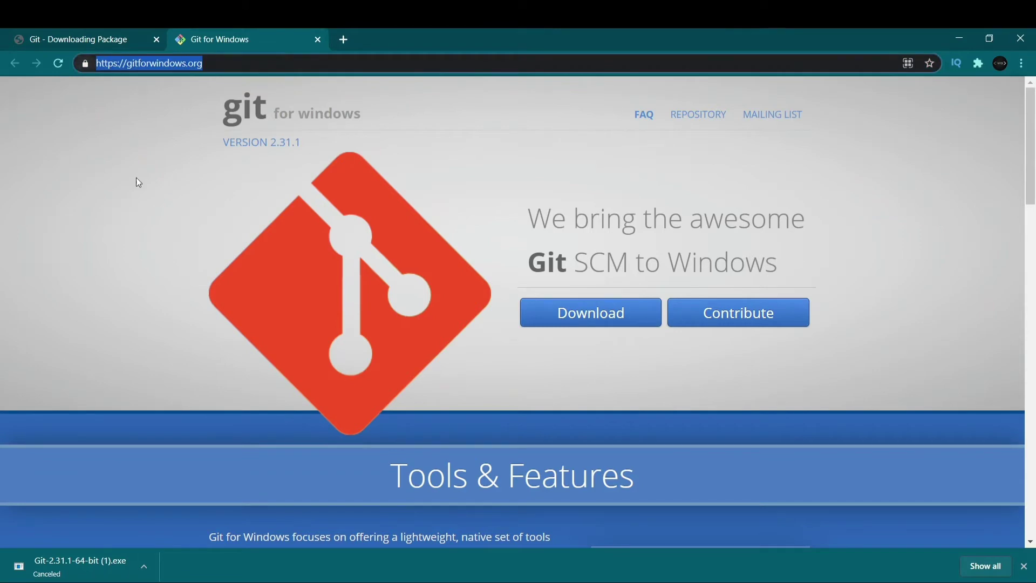
pyautogui.click(562, 324)
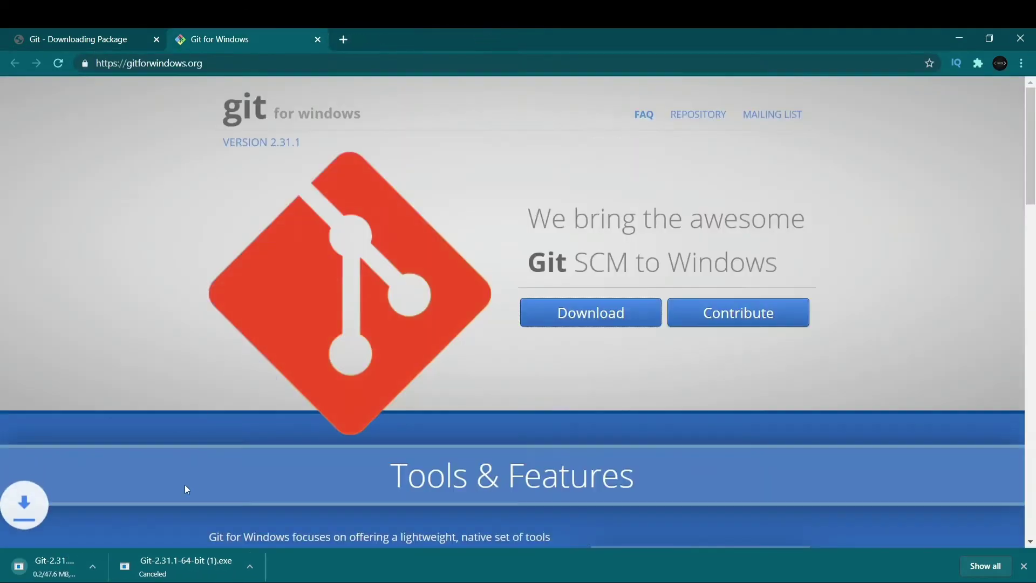
pyautogui.click(144, 566)
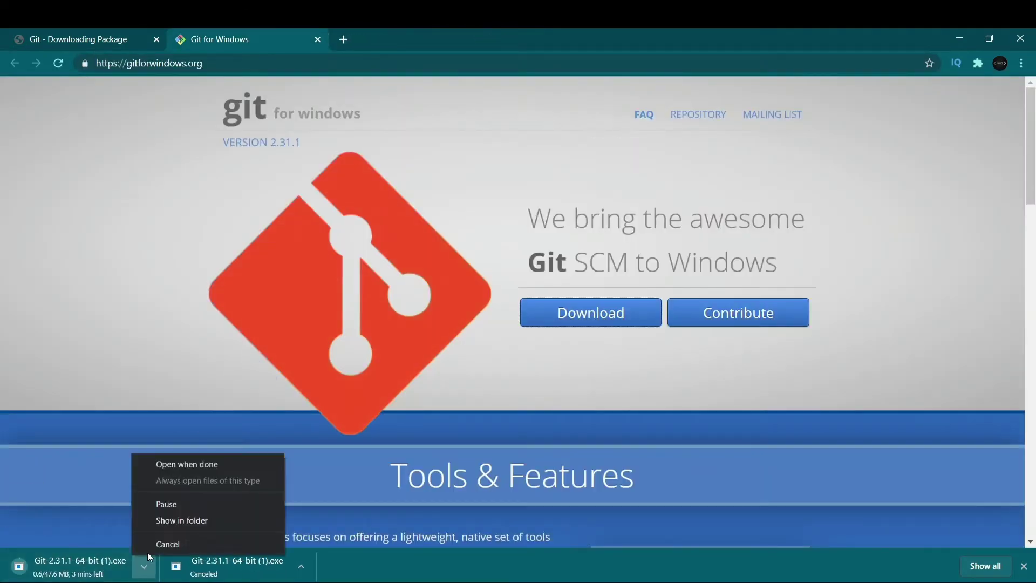
pyautogui.click(147, 548)
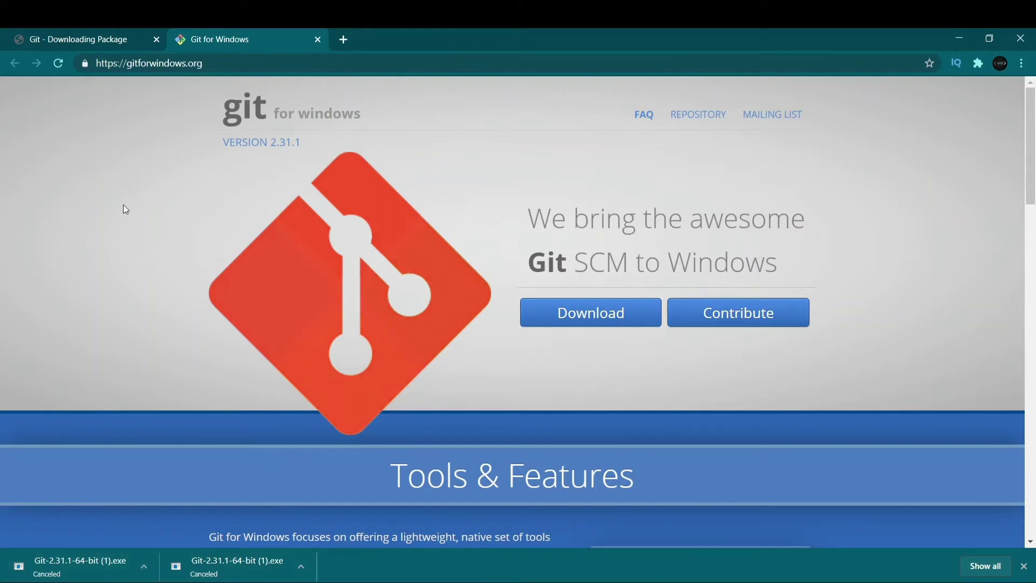
# Step: Read the Git BASH, Git GUI and Shell Integration descriptions in the Tools & Features section of the Git for Windows page
pyautogui.scroll(-8, 355, 231)
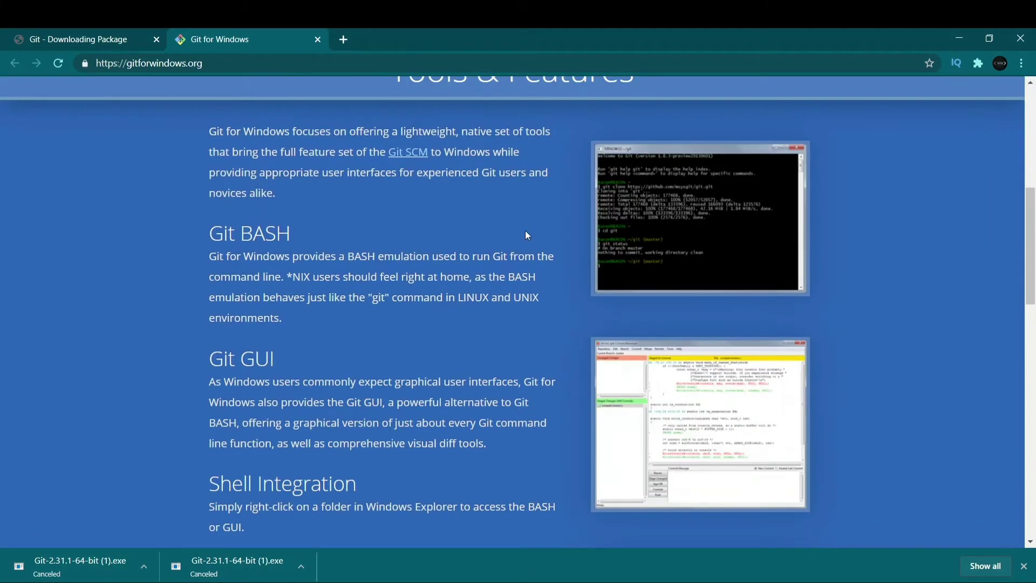
pyautogui.scroll(3, 530, 211)
pyautogui.scroll(-3, 530, 211)
pyautogui.scroll(-2, 528, 216)
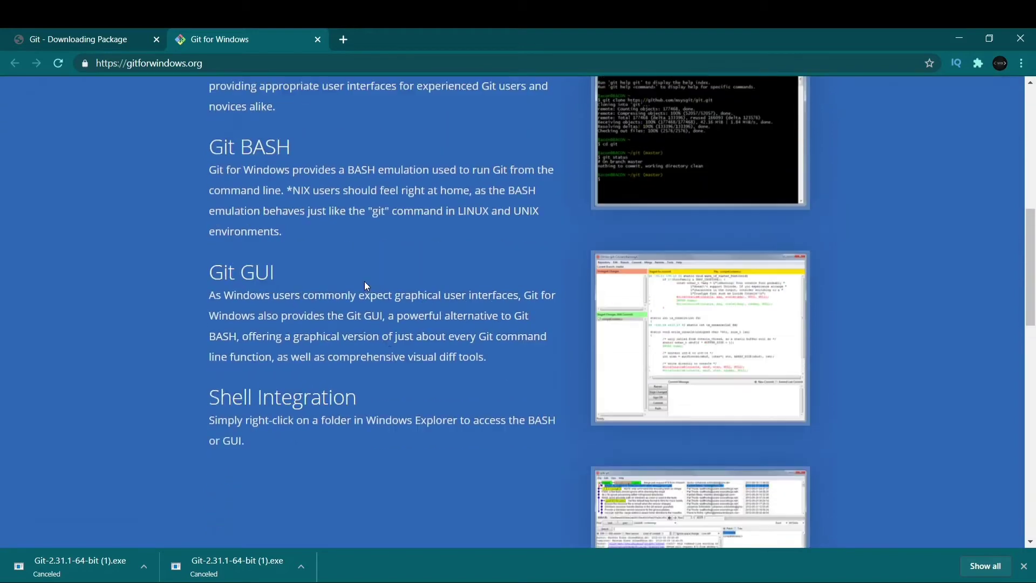
pyautogui.scroll(3, 43, 494)
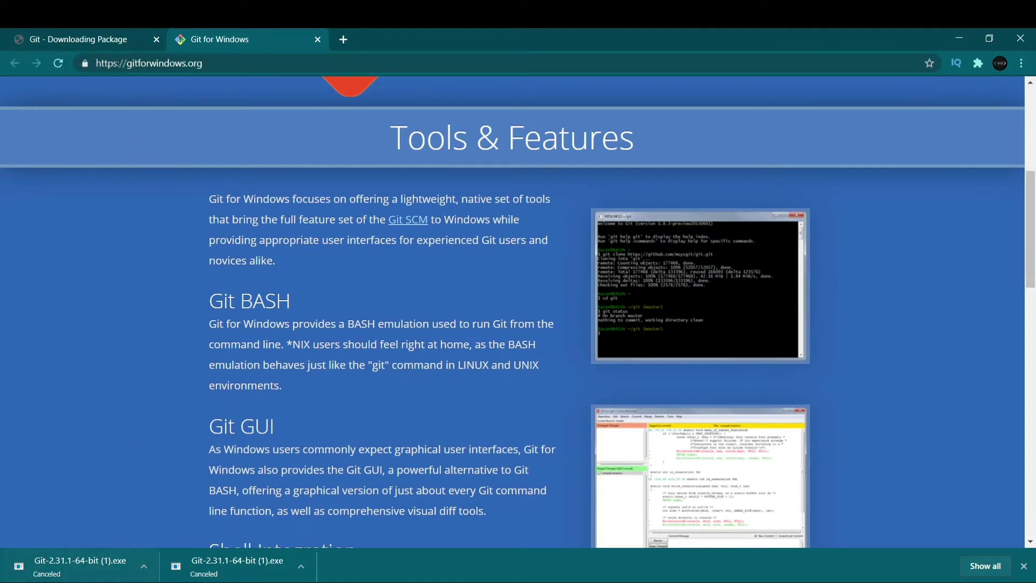
# Step: Launch the Git-2.31.1-64-bit installer from the Downloads folder and proceed past the GNU General Public License
pyautogui.click(151, 568)
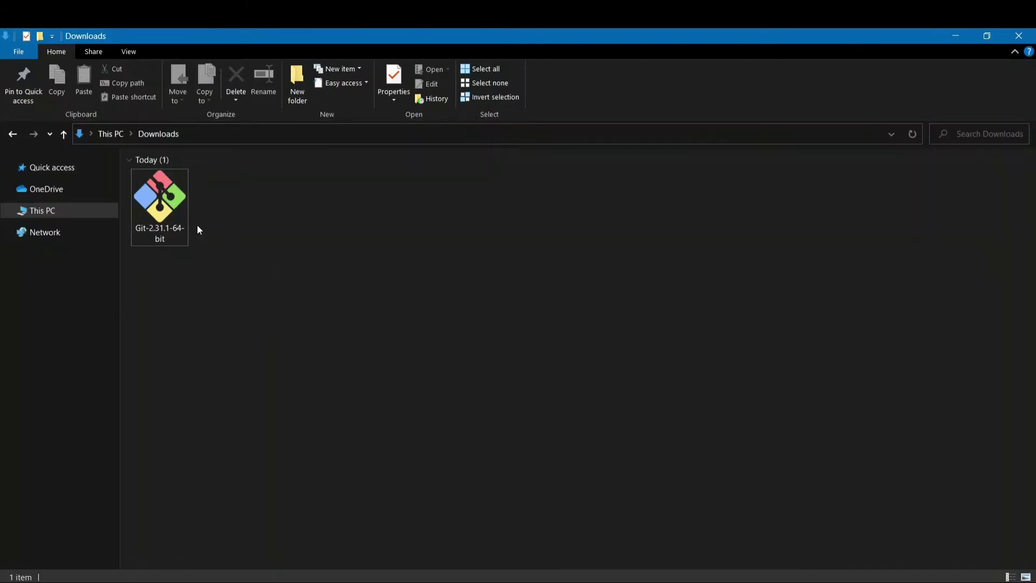
pyautogui.click(177, 229)
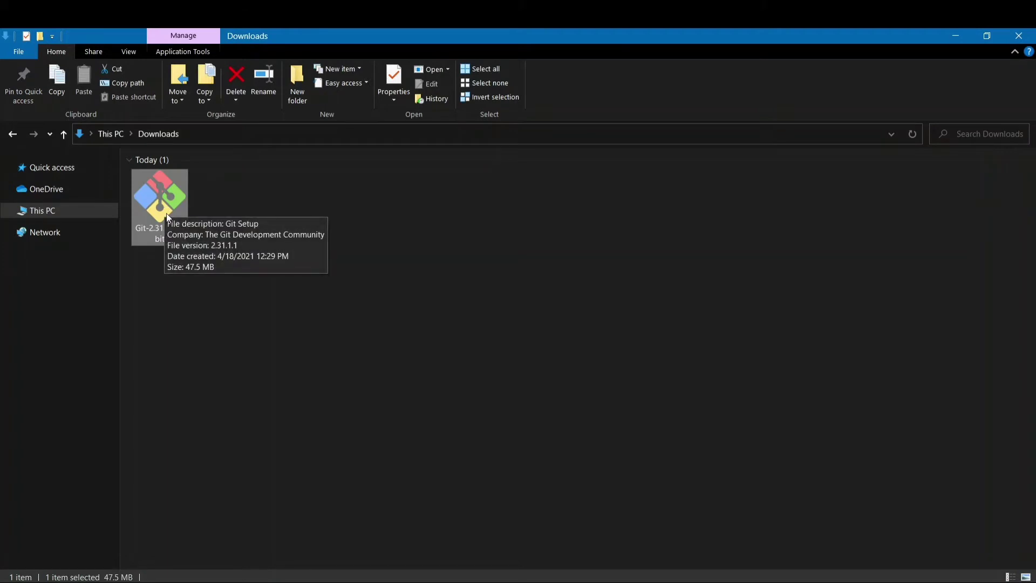
pyautogui.doubleClick(167, 213)
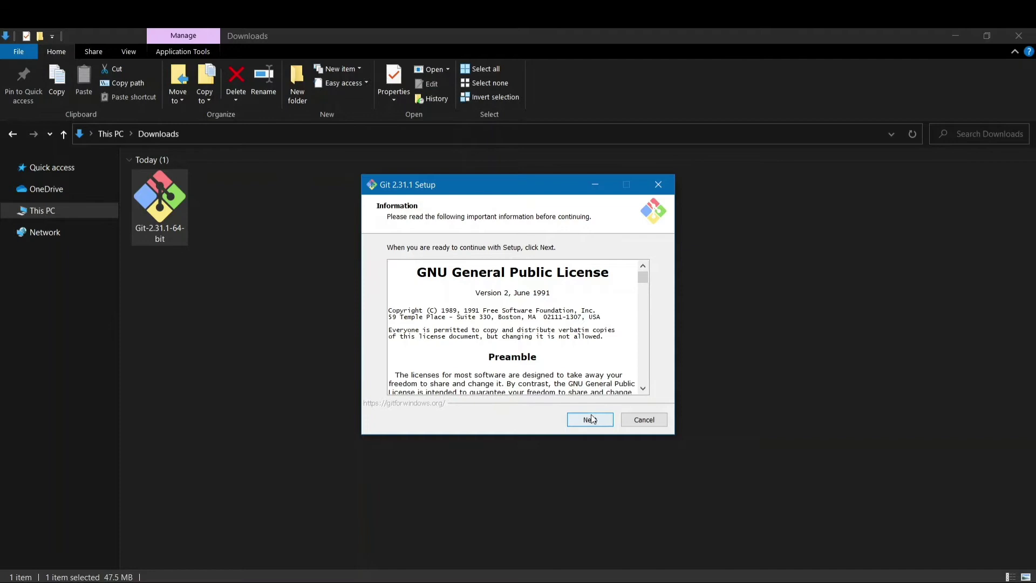
pyautogui.click(587, 420)
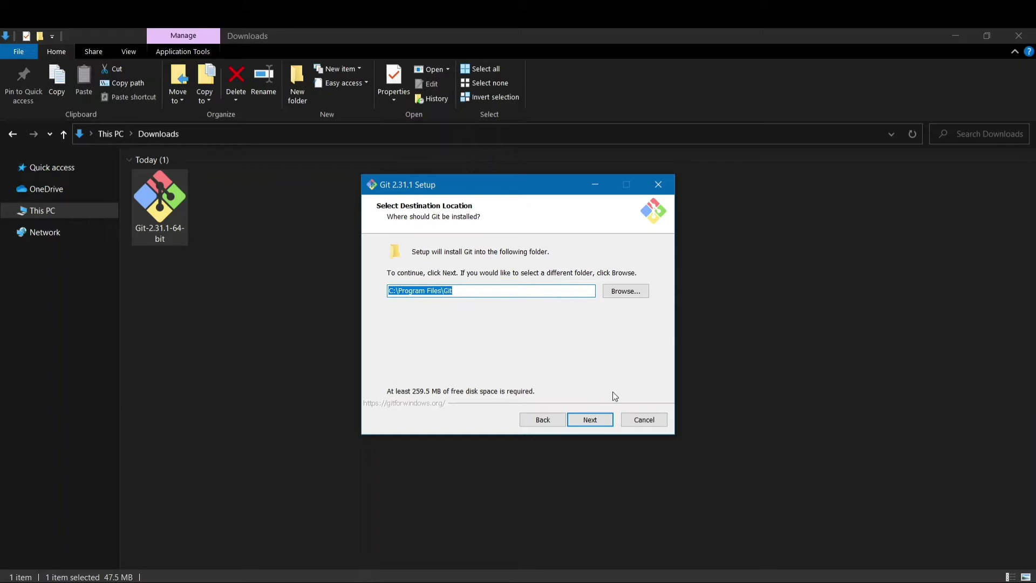
# Step: Keep the default install location C:\Program Files\Git, the preselected components and the Start Menu folder Git
pyautogui.click(590, 419)
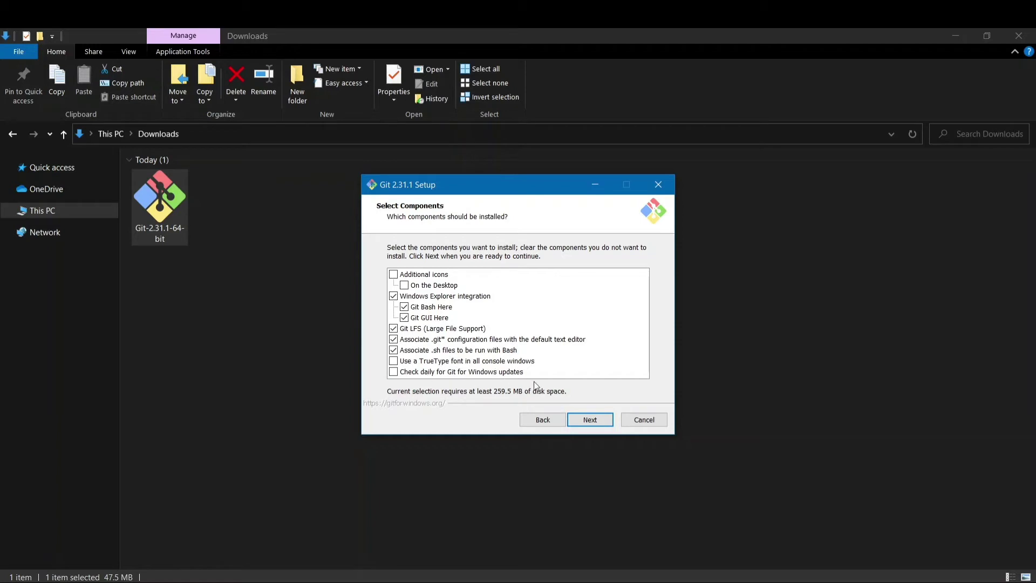
pyautogui.click(584, 421)
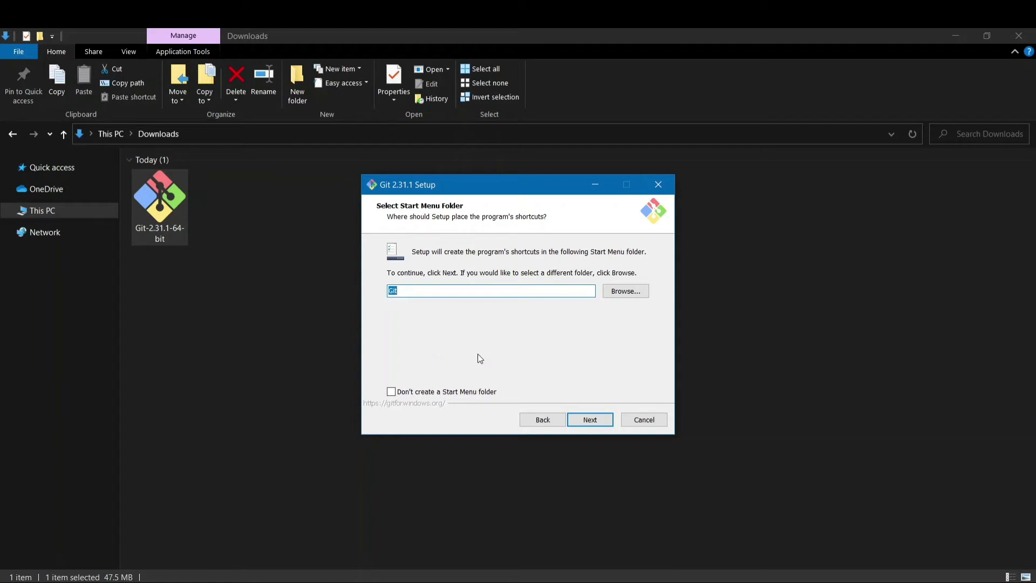
pyautogui.click(575, 419)
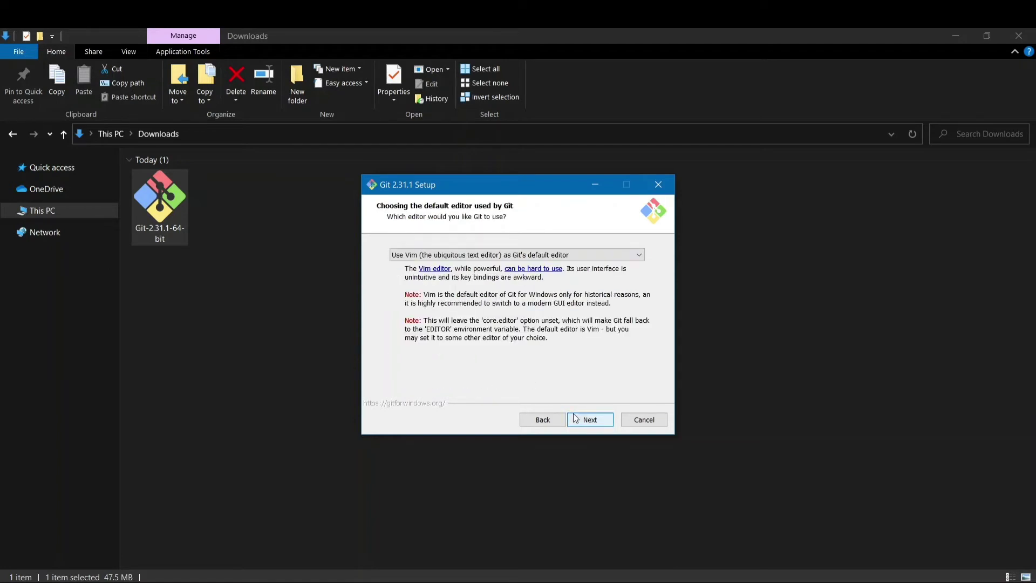
# Step: Keep Vim as the default editor and the PATH option "Git from the command line and also from 3rd-party software"
pyautogui.click(580, 419)
pyautogui.click(588, 419)
pyautogui.click(588, 419)
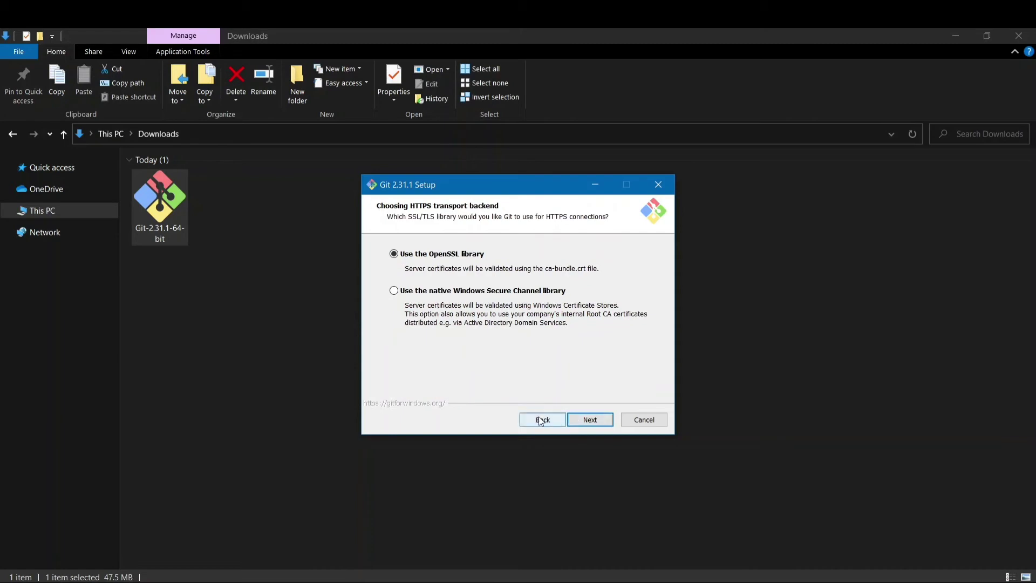
pyautogui.click(541, 420)
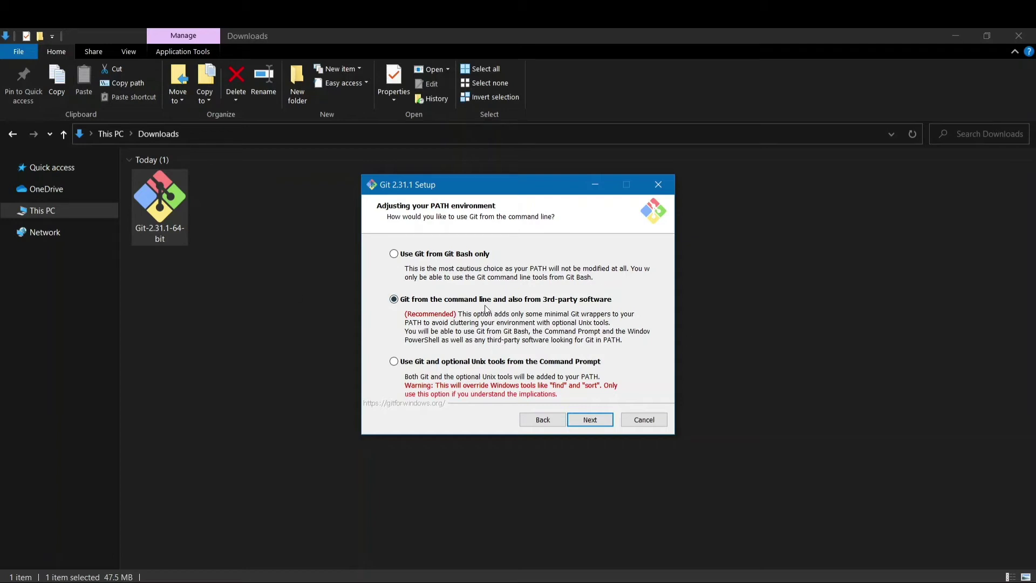
pyautogui.click(590, 419)
# Step: Accept the remaining setup defaults, including the OpenSSL library, Windows-style checkout with Unix-style commits, and file system caching
pyautogui.click(590, 420)
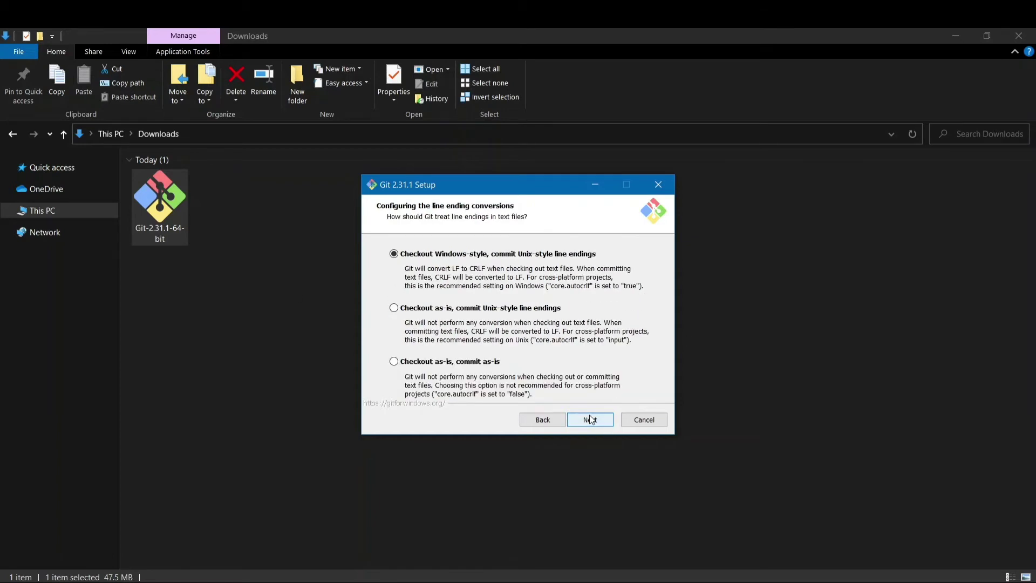
pyautogui.click(591, 419)
pyautogui.click(591, 419)
pyautogui.click(590, 419)
pyautogui.click(591, 419)
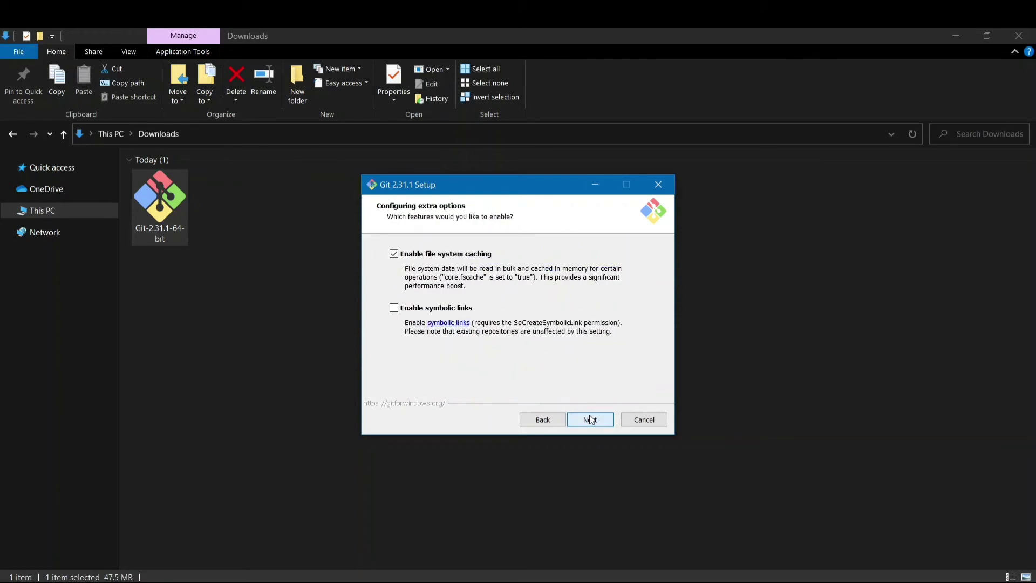
pyautogui.click(589, 419)
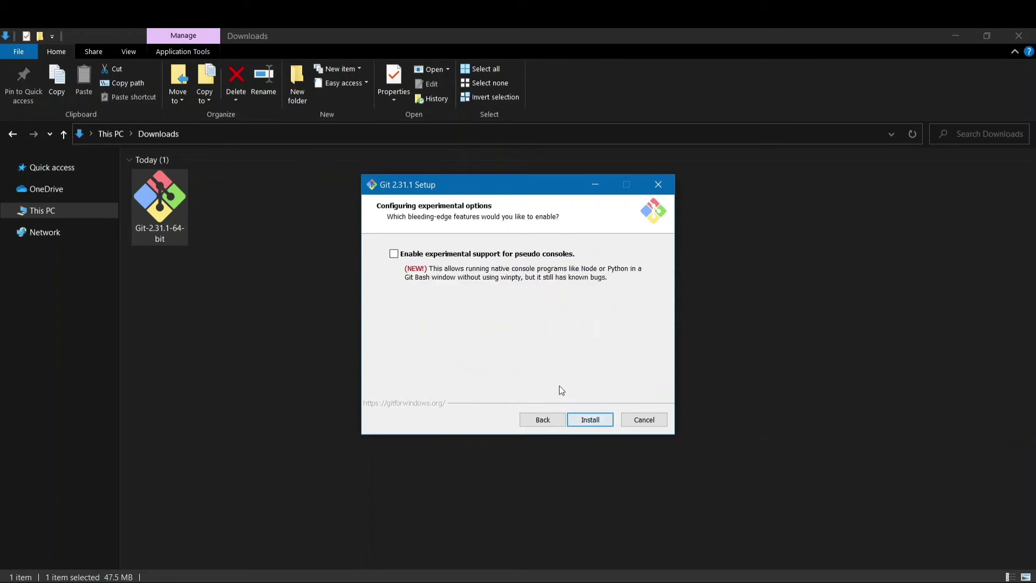
# Step: Install Git without experimental pseudo console support and finish the setup with Launch Git Bash and View Release Notes enabled
pyautogui.click(588, 420)
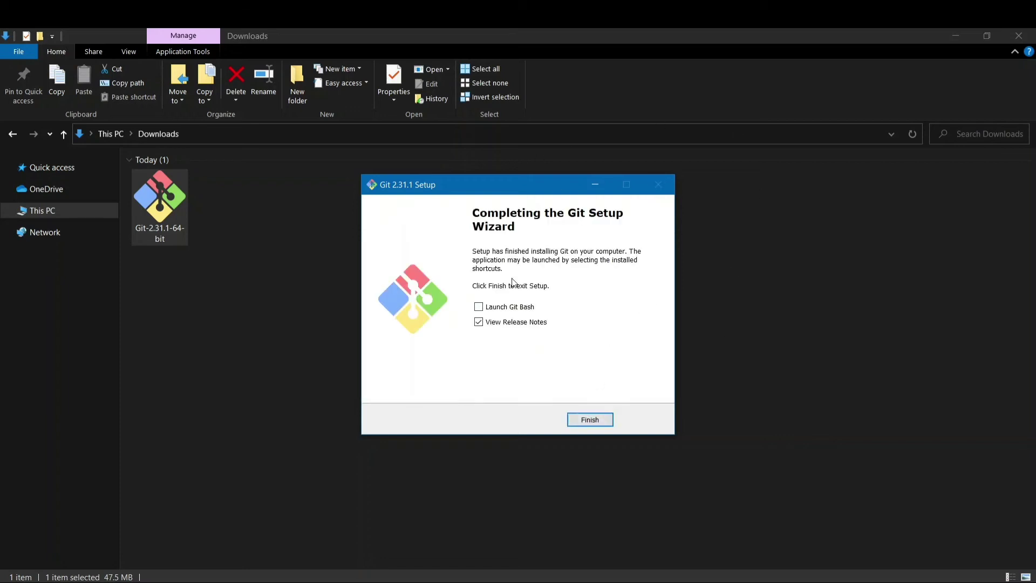
pyautogui.click(478, 307)
pyautogui.click(589, 419)
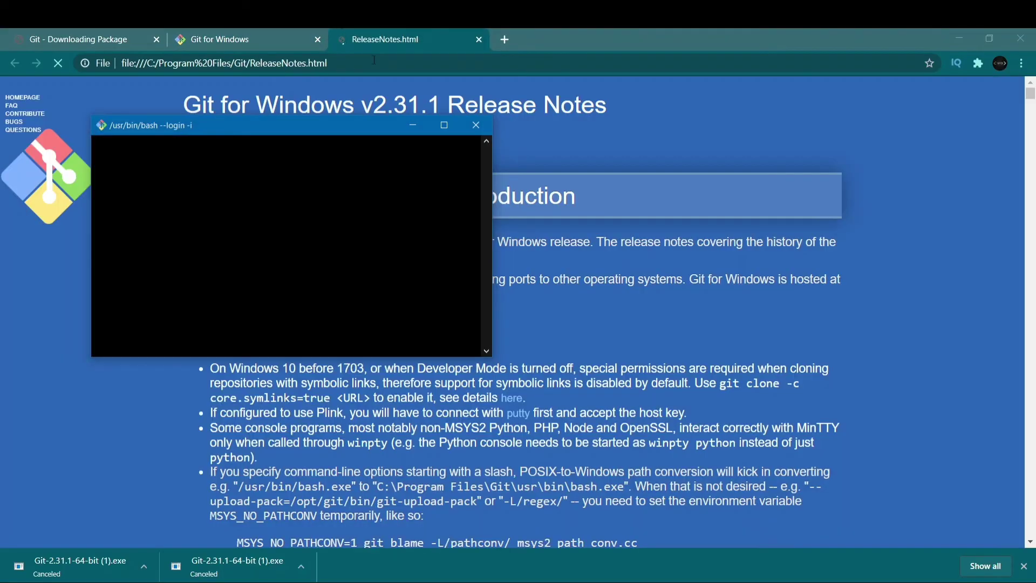
# Step: Look through the Git for Windows v2.31.1 release notes, including the known issues and the version change lists
pyautogui.click(517, 89)
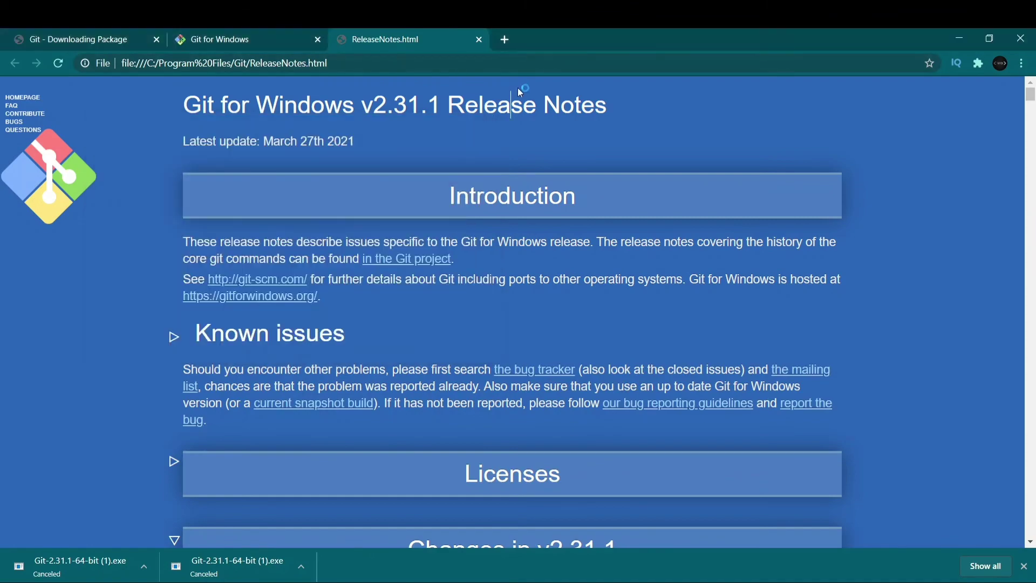
pyautogui.scroll(-4, 389, 288)
pyautogui.scroll(3, 354, 291)
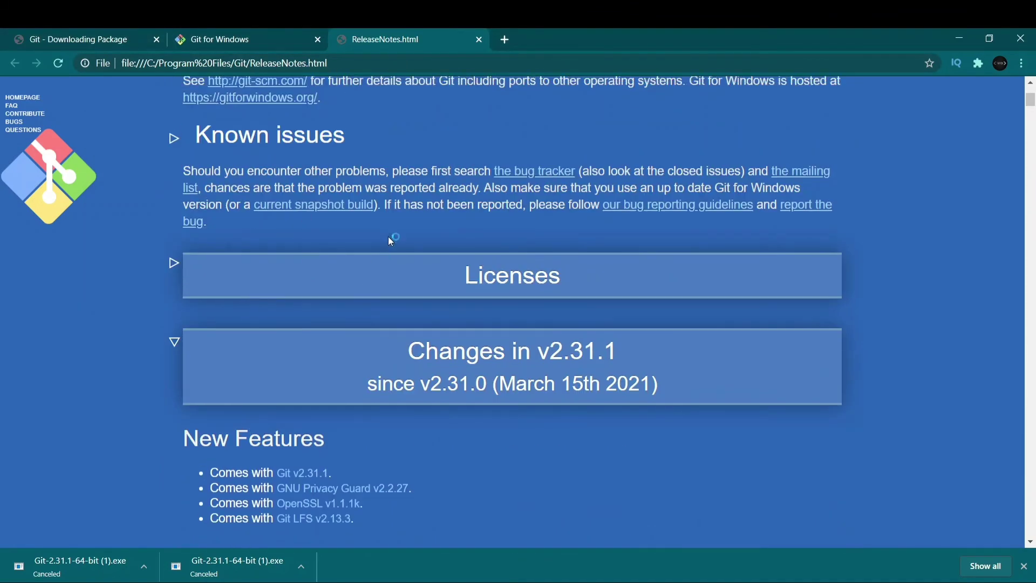
pyautogui.scroll(-4, 487, 396)
pyautogui.scroll(-20, 511, 427)
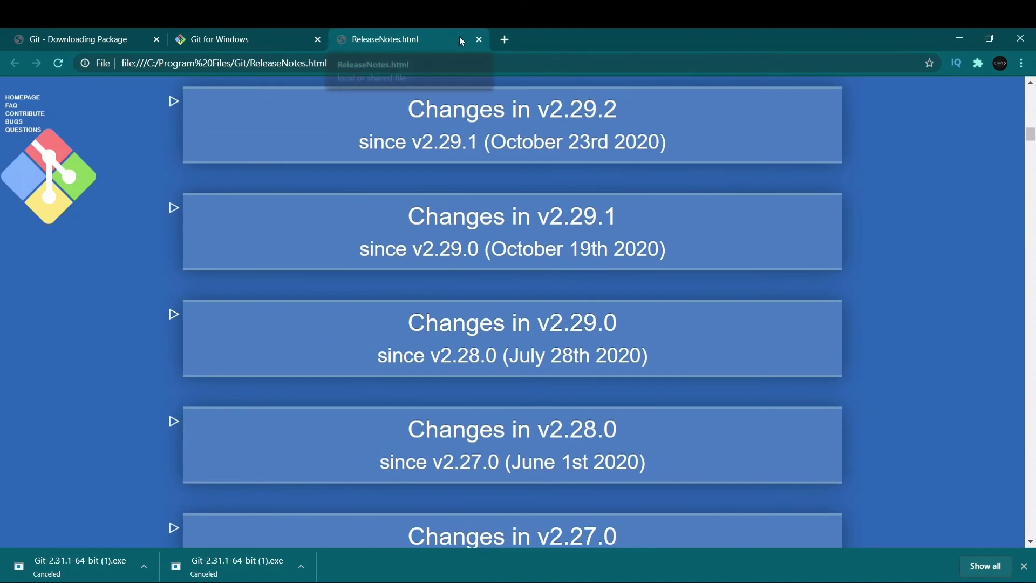
pyautogui.click(340, 63)
pyautogui.scroll(-12, 335, 133)
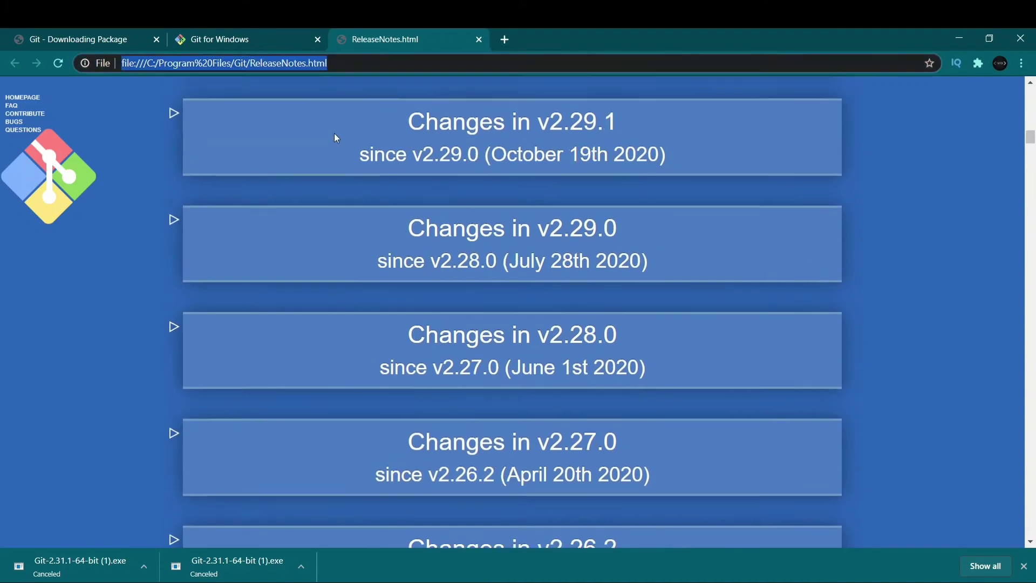
pyautogui.scroll(3, 529, 309)
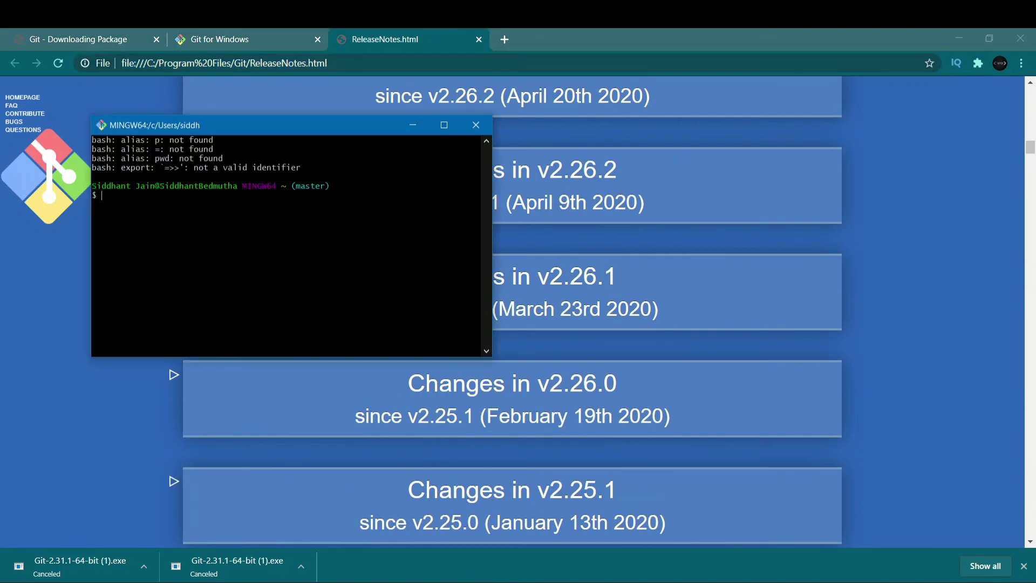
# Step: Narrow the Git Bash window and run pwd to print the current working directory
pyautogui.moveTo(91, 183); pyautogui.dragTo(160, 183)
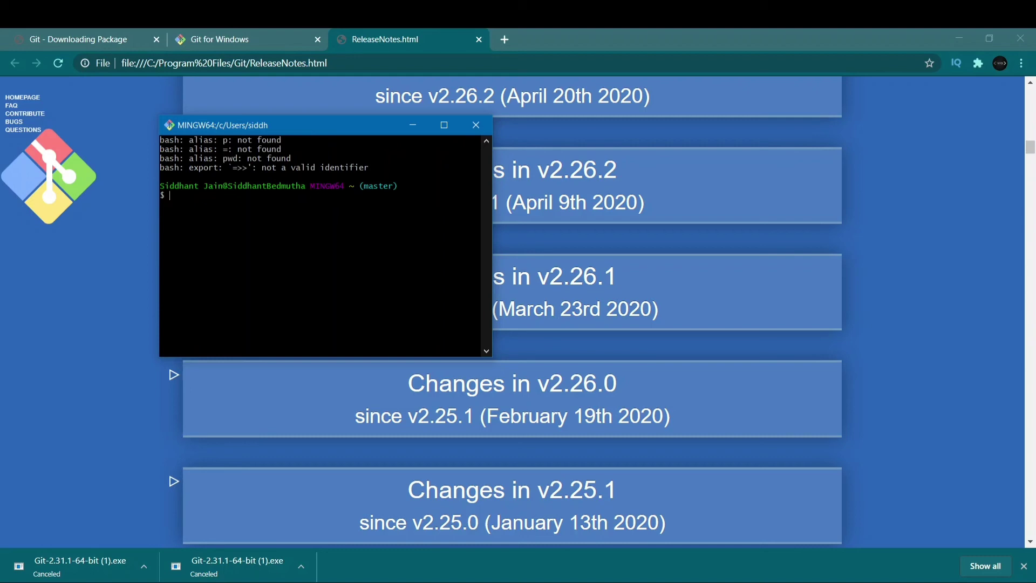
pyautogui.write('pwd')
pyautogui.press('Return')
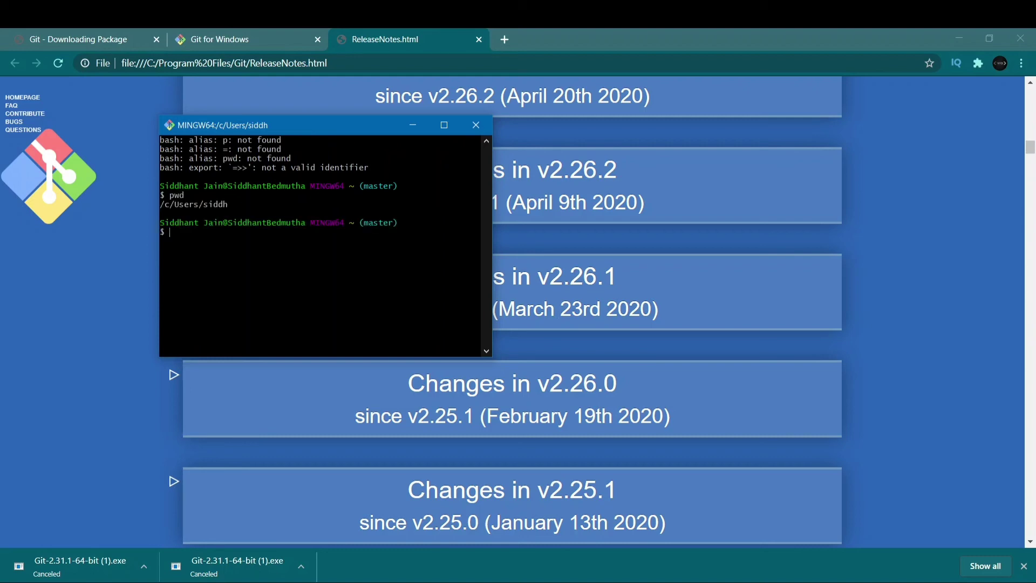